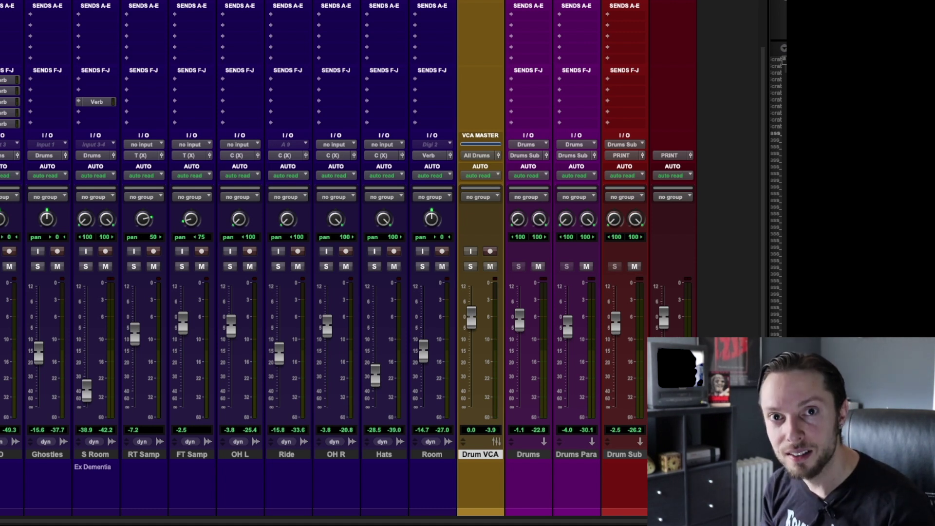
# Select the run of drum tracks ending at FT Samp in the mixer
pyautogui.press('space')
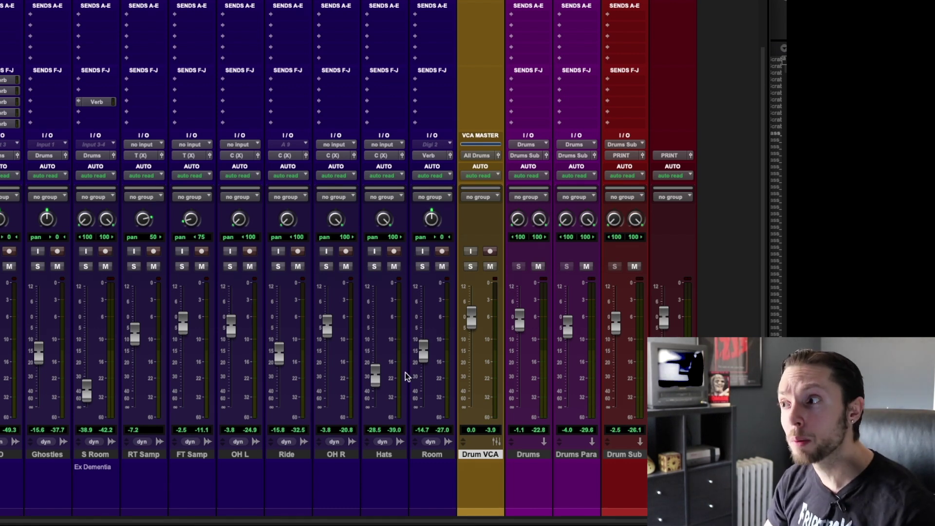
pyautogui.hscroll(-3, 24, 503)
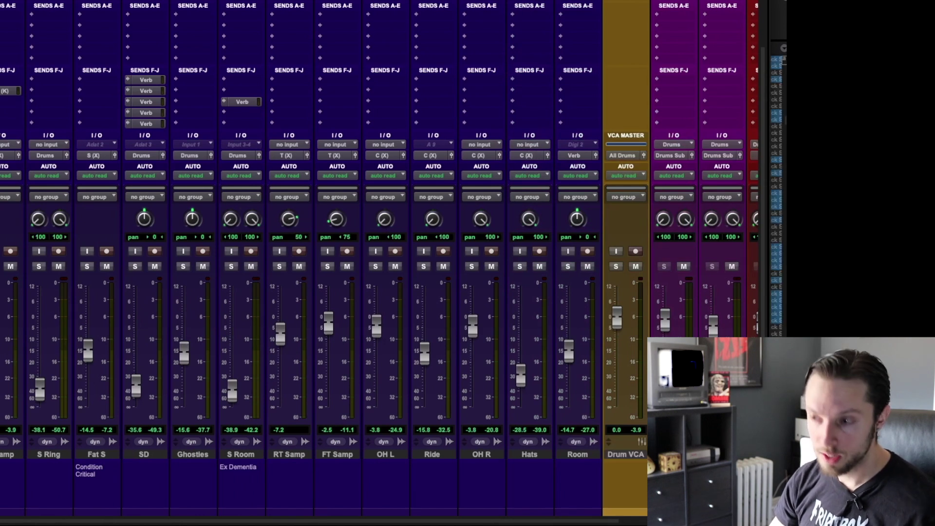
pyautogui.hscroll(1, 379, 258)
pyautogui.hscroll(2, 379, 259)
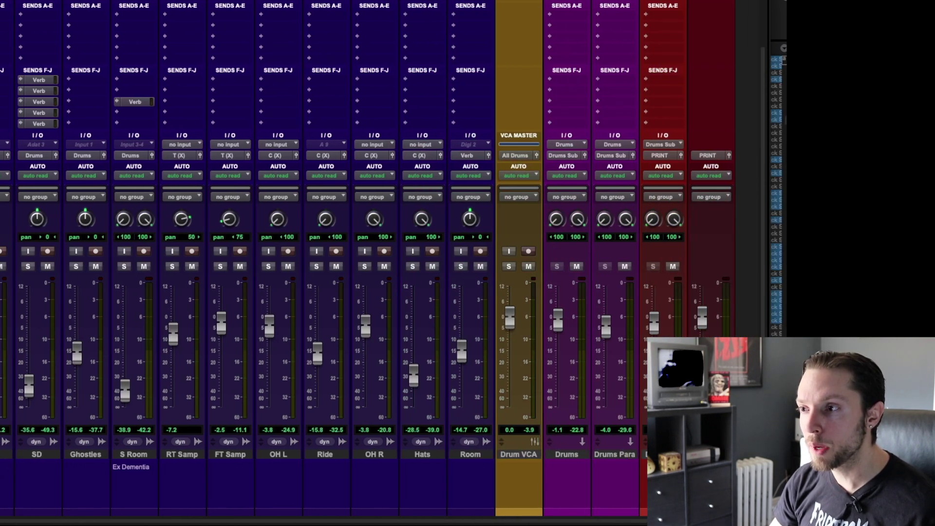
pyautogui.keyDown('shift'); pyautogui.click(238, 456); pyautogui.keyUp('shift')
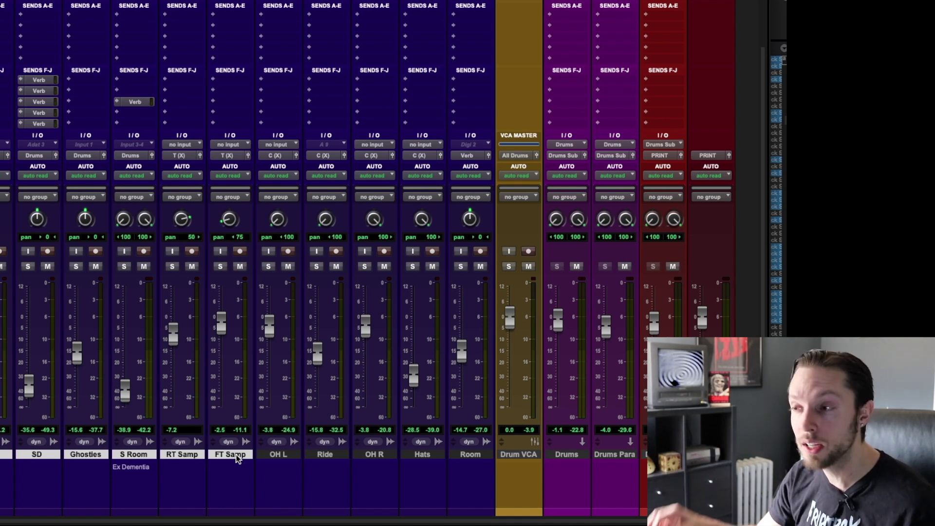
pyautogui.hscroll(3, 236, 455)
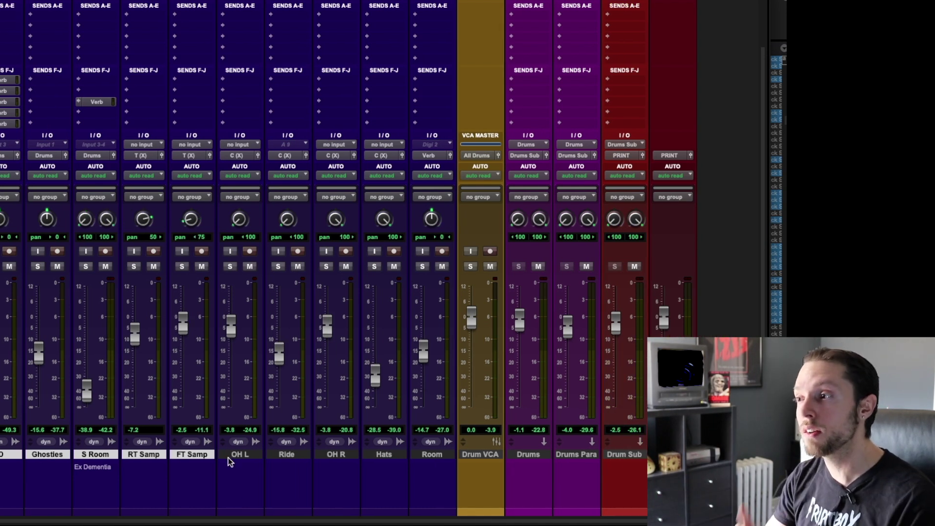
# Select the Drums, Drums Para and Drum Sub tracks one after another, ending on Drums
pyautogui.click(524, 456)
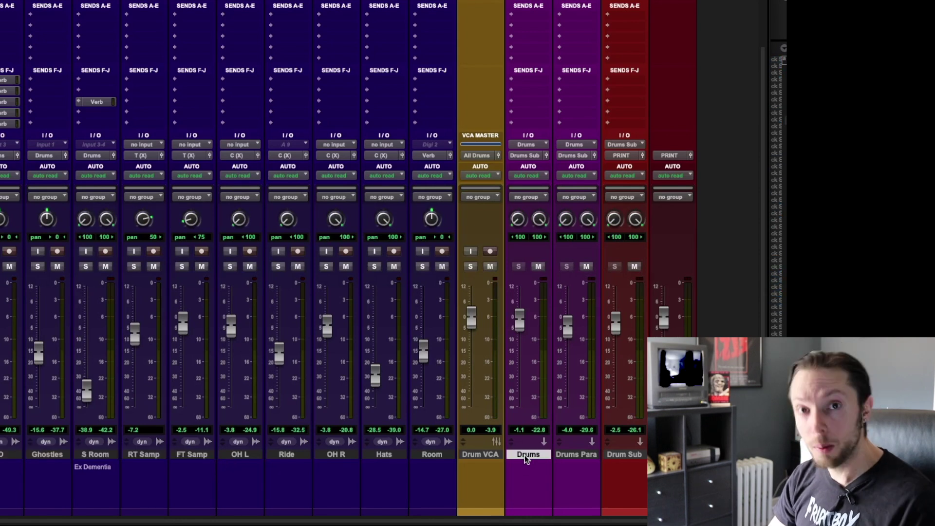
pyautogui.click(576, 455)
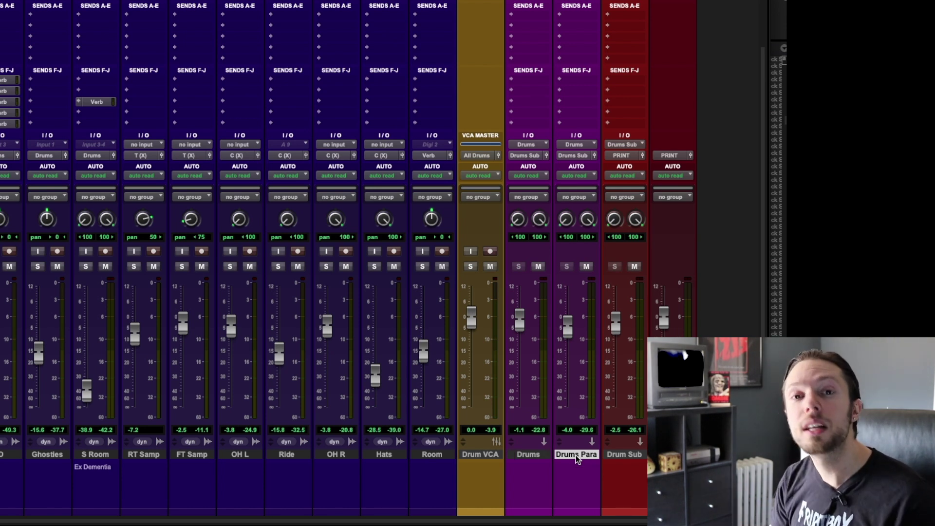
pyautogui.click(621, 450)
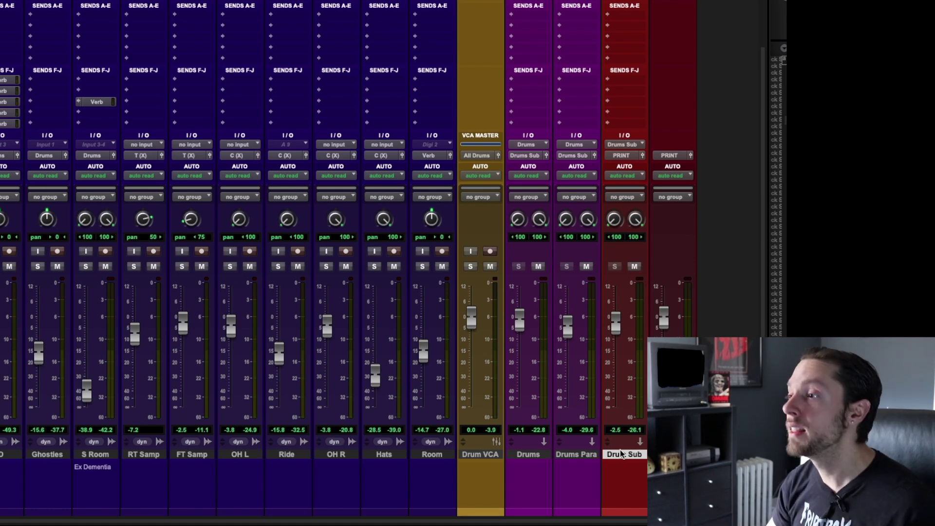
pyautogui.click(531, 452)
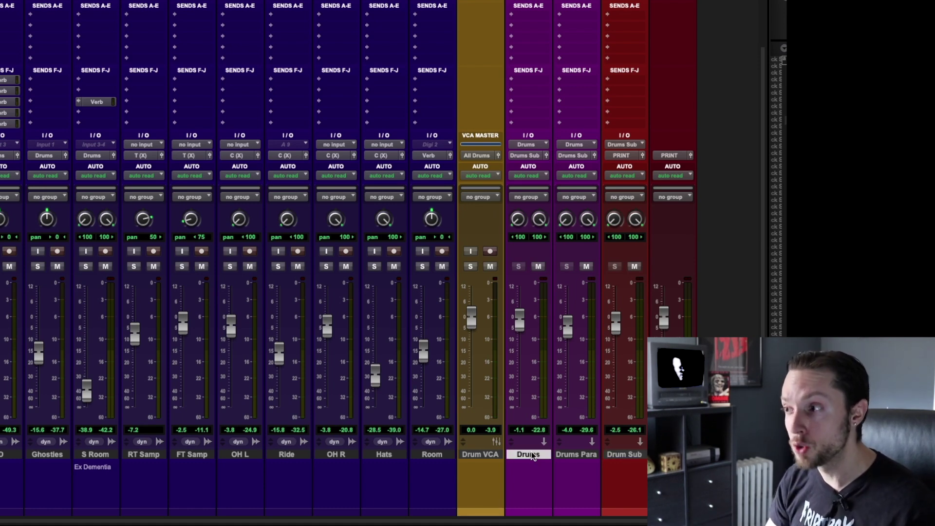
# Examine the SSLComp settings on the Drums Para track and close the plug-in
pyautogui.scroll(3, 564, 453)
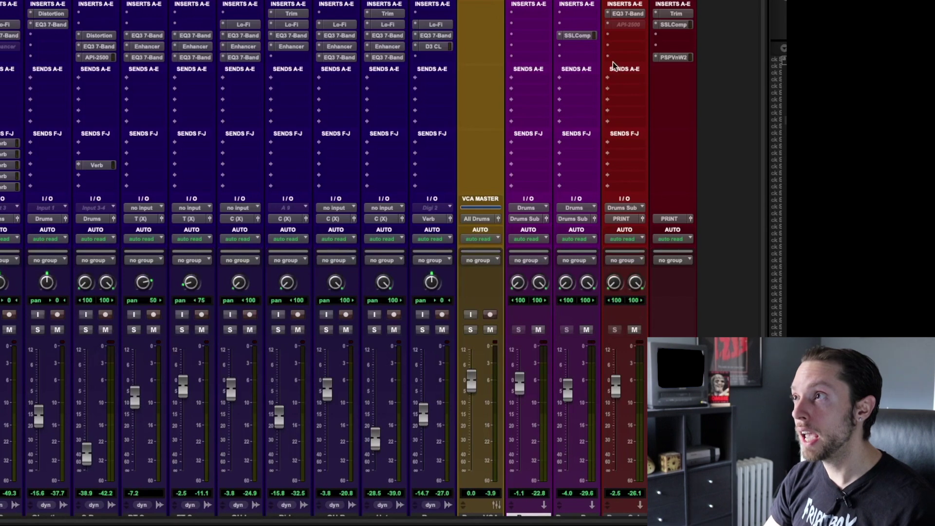
pyautogui.click(583, 35)
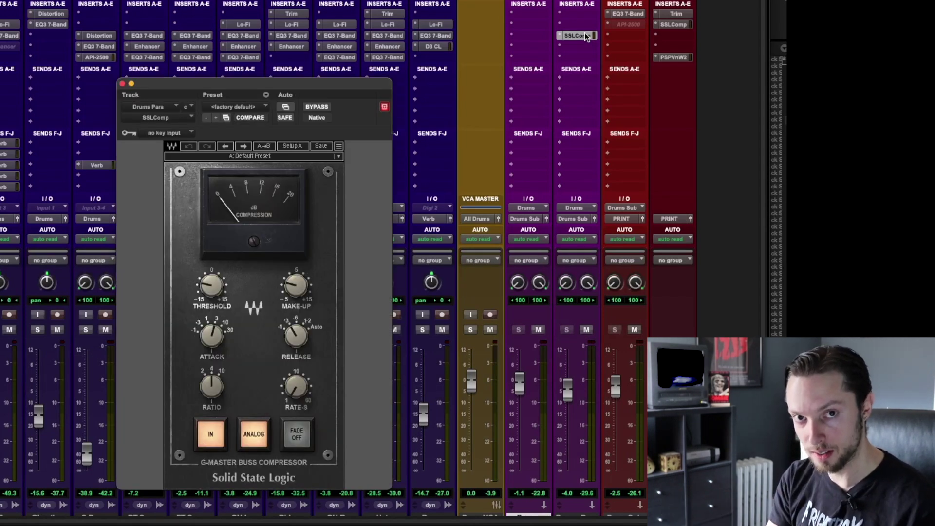
pyautogui.click(580, 35)
# Solo the Drum VCA and play back the drums
pyautogui.scroll(-3, 546, 127)
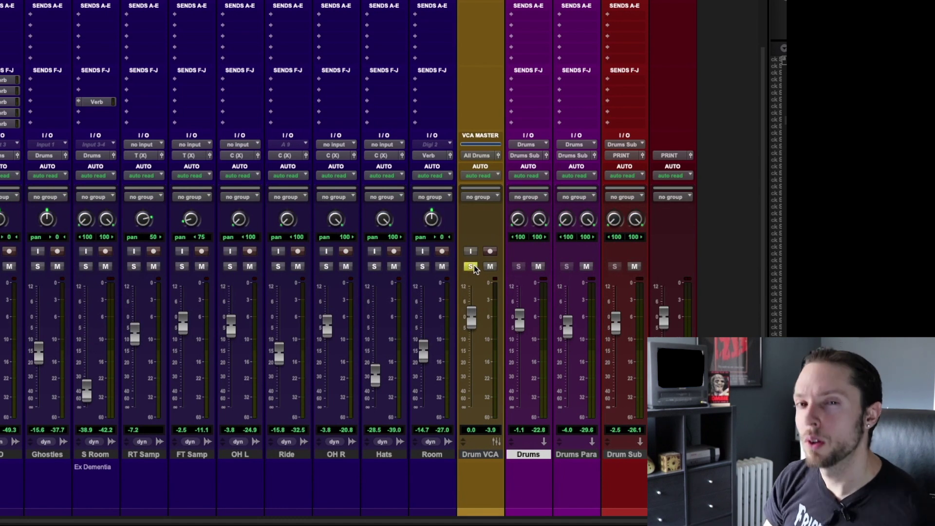
pyautogui.press('space')
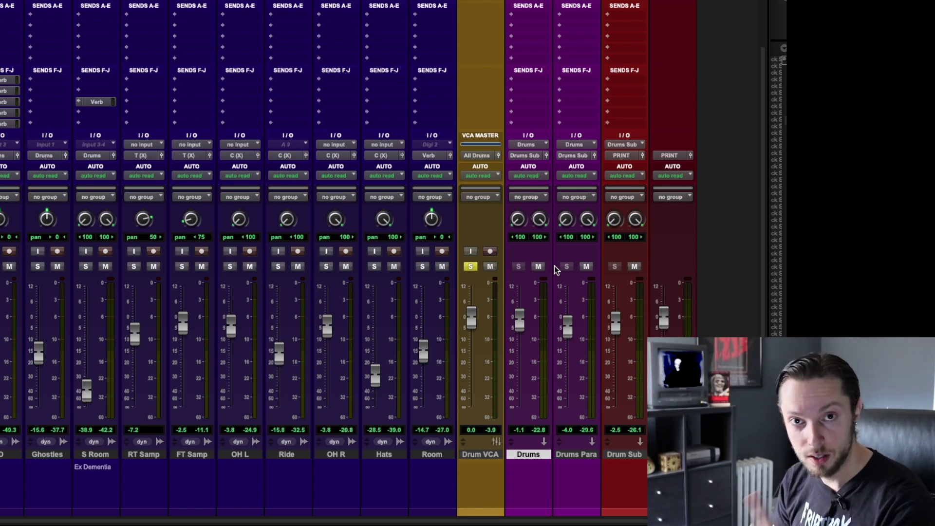
pyautogui.press('space')
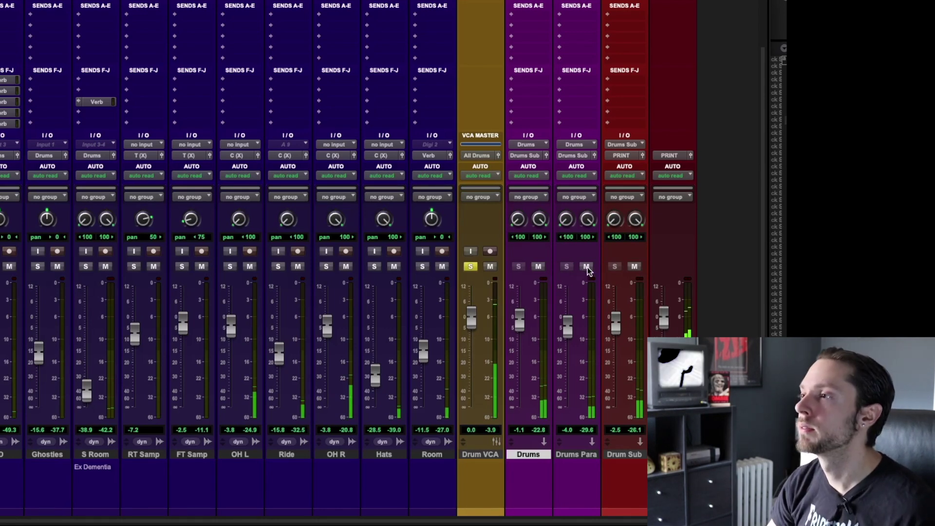
# Compare the drums with Drums Para muted and unmuted while watching its SSLComp, and close the plug-in
pyautogui.click(587, 267)
pyautogui.scroll(3, 588, 267)
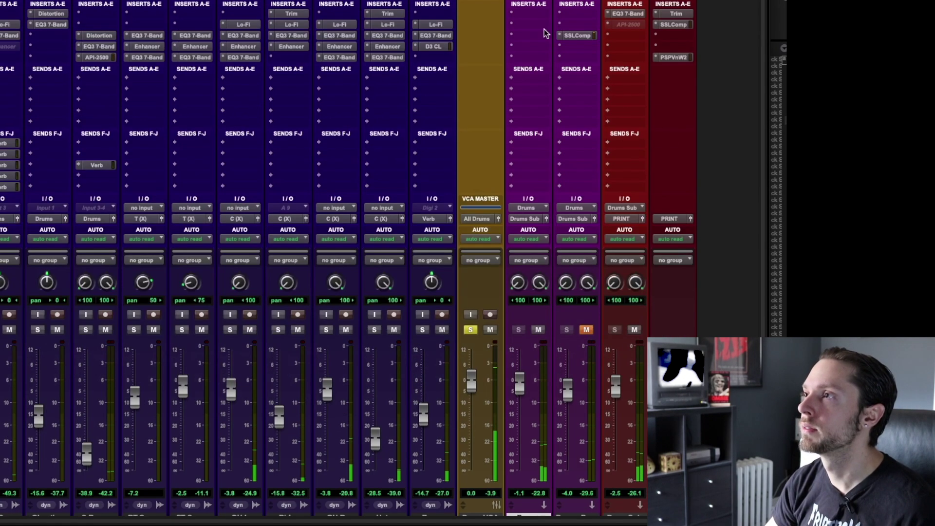
pyautogui.click(578, 36)
pyautogui.scroll(-3, 563, 282)
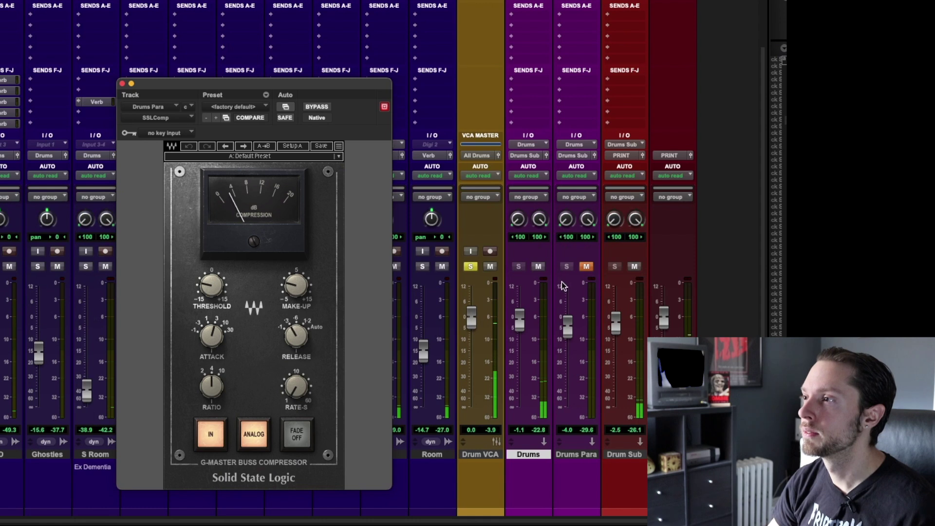
pyautogui.click(586, 267)
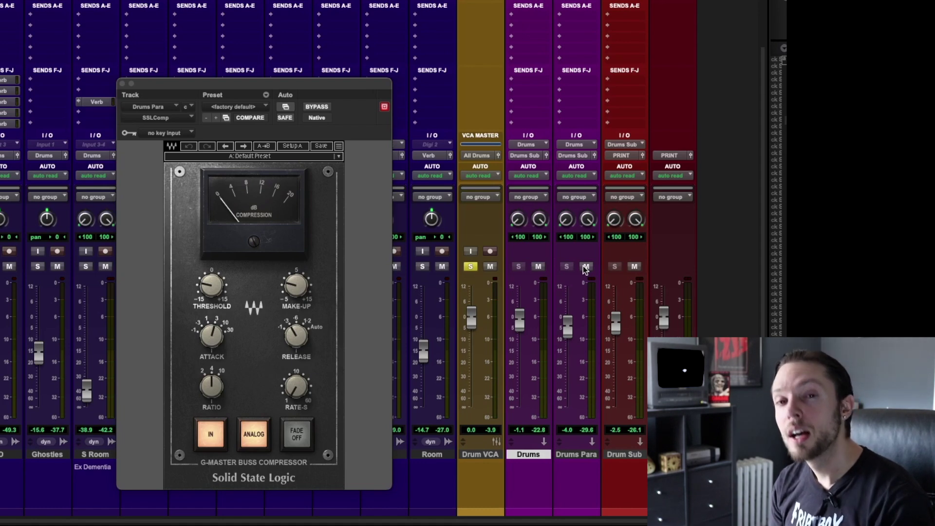
pyautogui.click(122, 83)
# Mute Drums Para, then activate the API-2500 compressor on Drum Sub and open it
pyautogui.scroll(3, 479, 35)
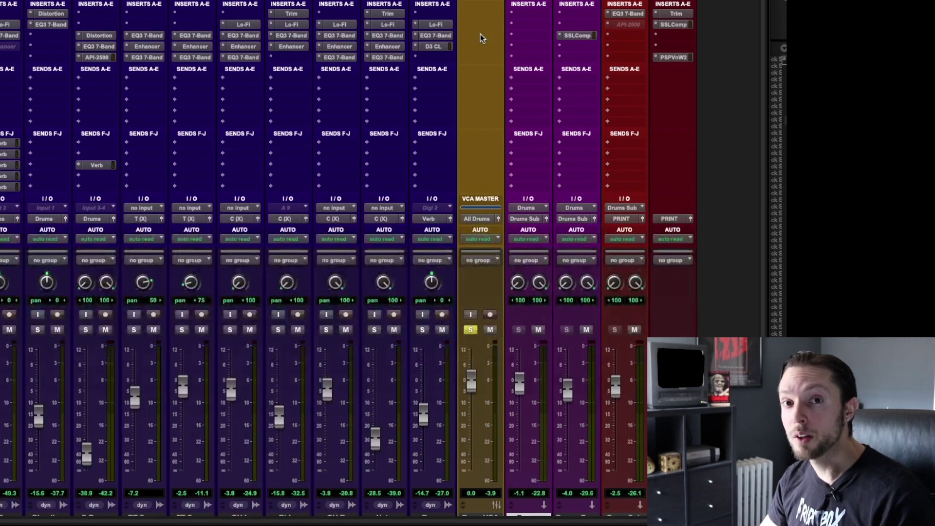
pyautogui.click(586, 330)
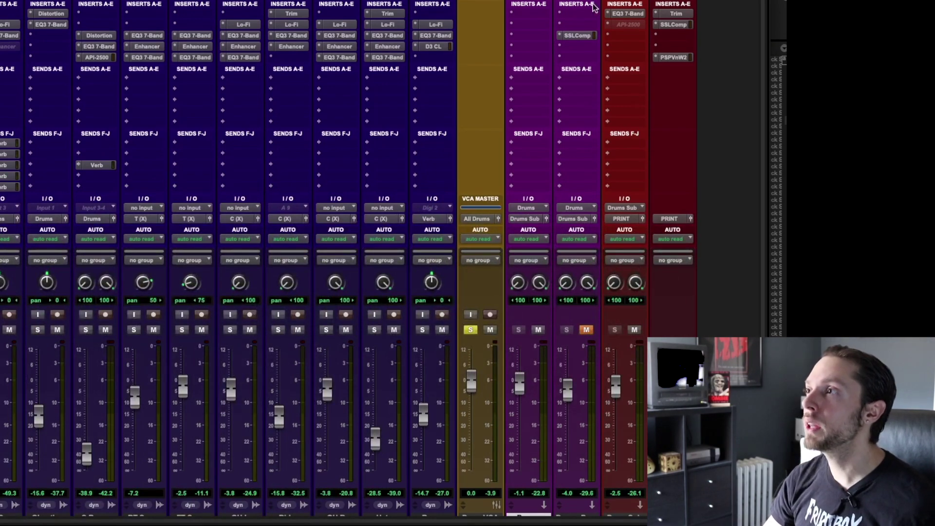
pyautogui.keyDown('ctrl'); pyautogui.keyDown('super'); pyautogui.click(628, 23); pyautogui.keyUp('super'); pyautogui.keyUp('ctrl')
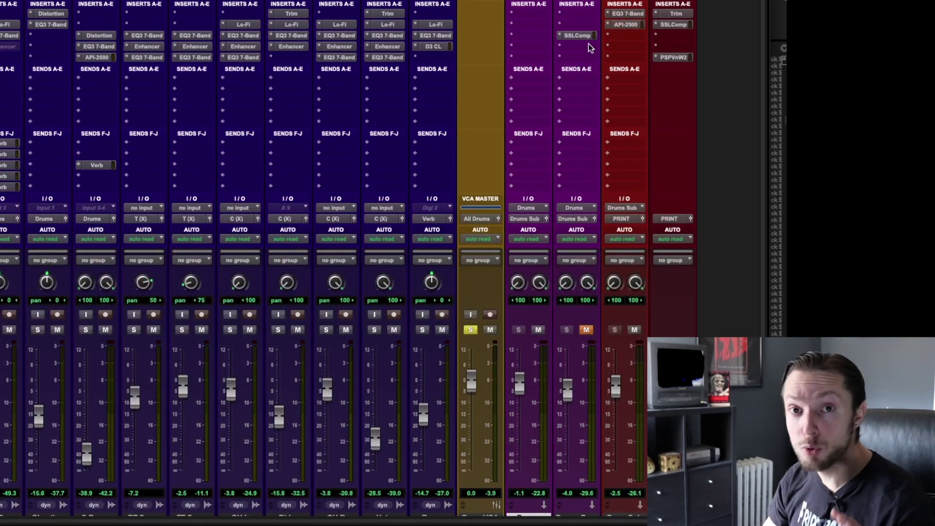
pyautogui.click(625, 25)
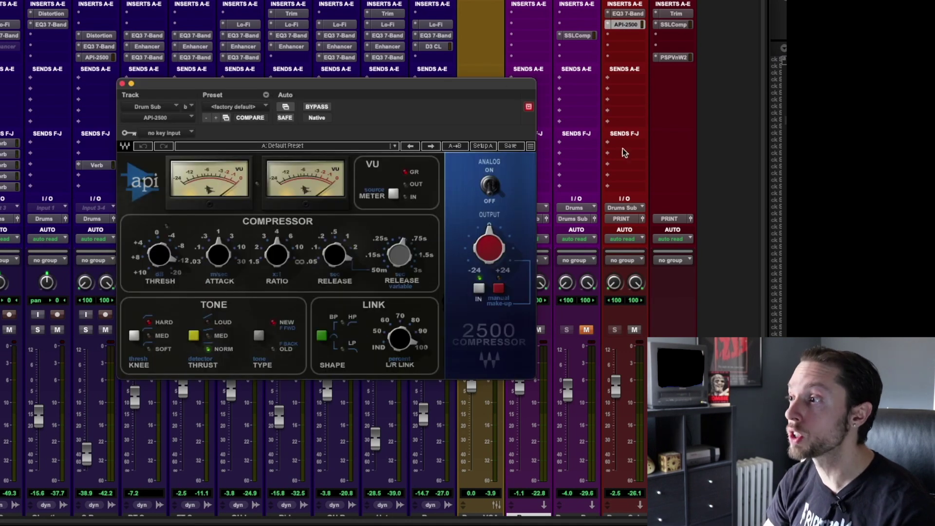
# Audition the soloed drums through the API-2500 with its window moved clear of the bus faders, and unsolo the Drum VCA
pyautogui.scroll(-3, 621, 156)
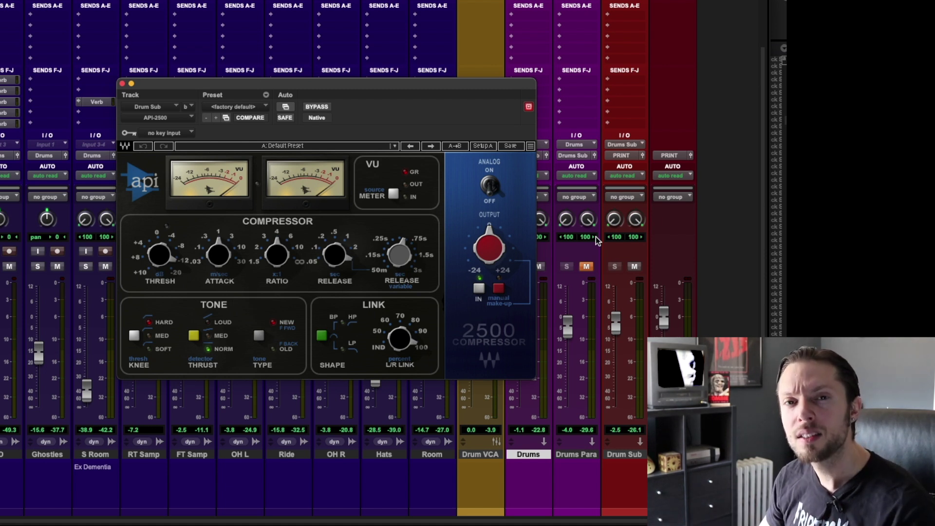
pyautogui.press('space')
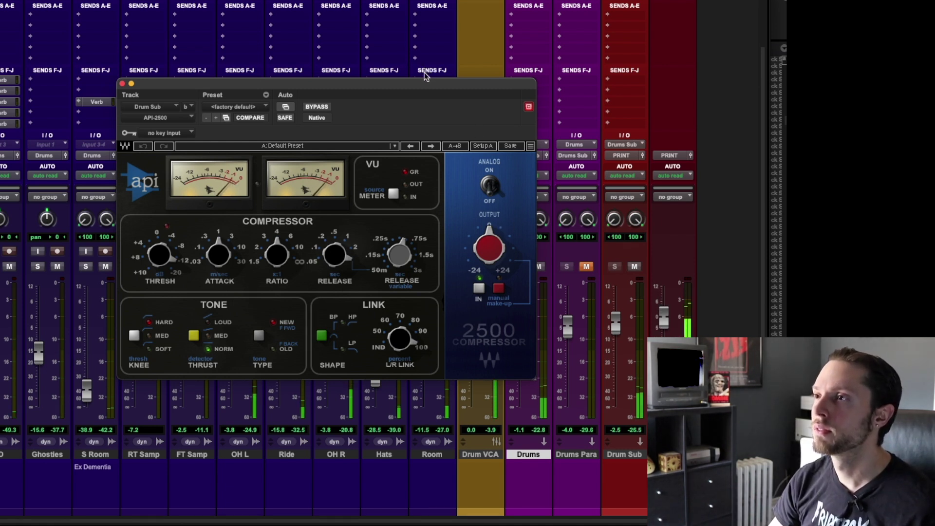
pyautogui.moveTo(420, 86); pyautogui.dragTo(325, 65)
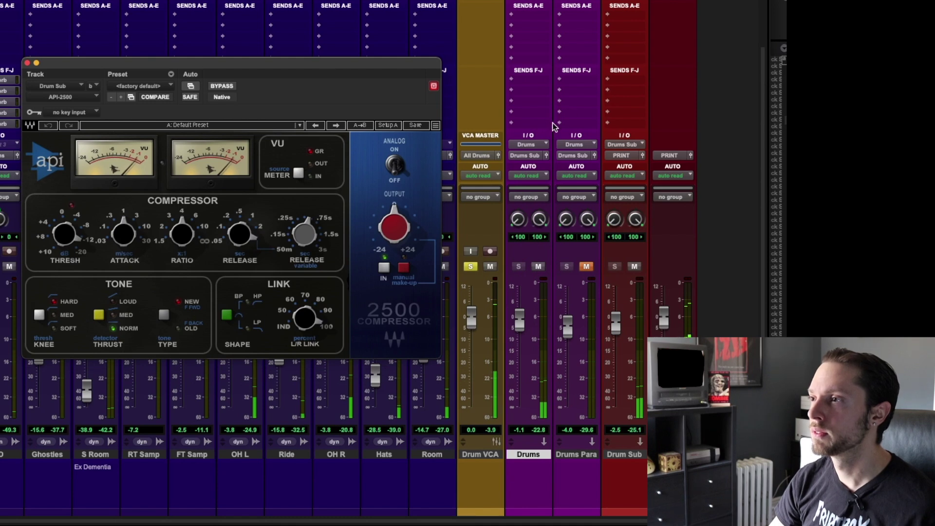
pyautogui.scroll(3, 541, 128)
pyautogui.scroll(-3, 587, 71)
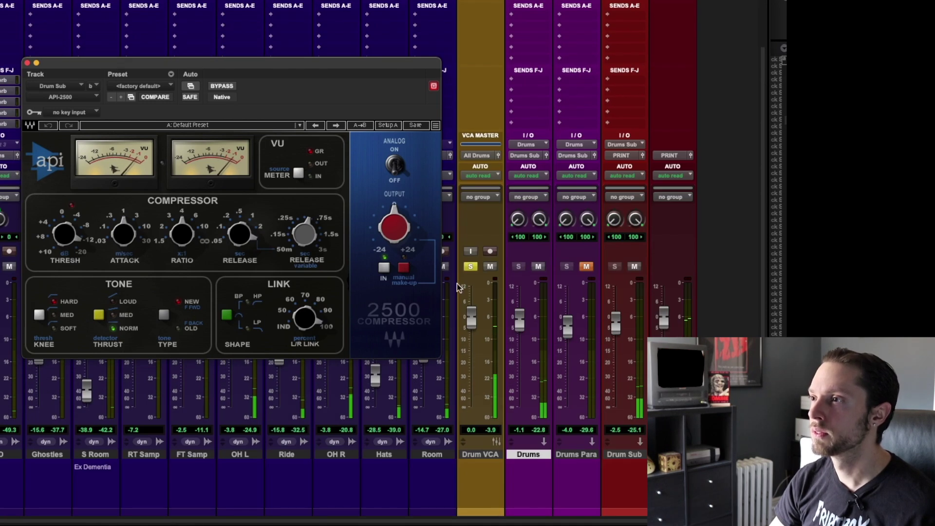
pyautogui.click(470, 267)
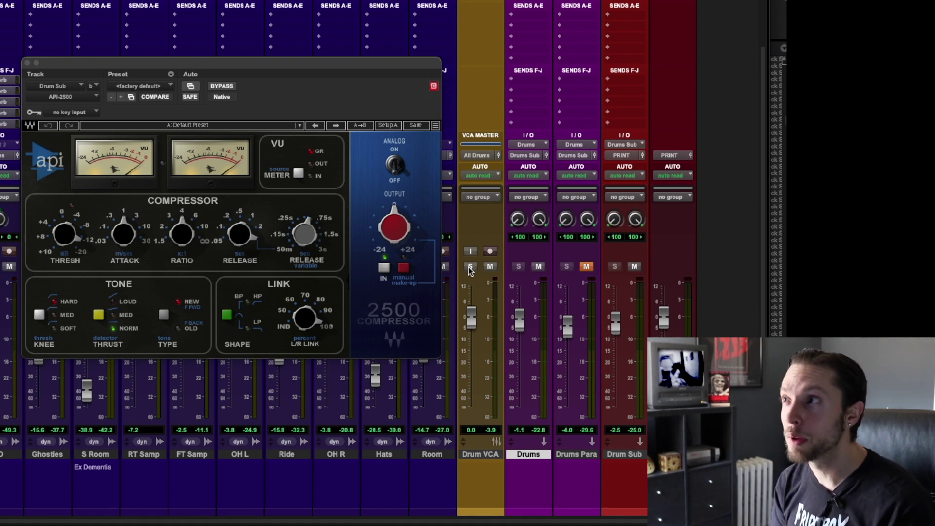
# Make the API-2500 on Drum Sub inactive and close its plug-in window
pyautogui.scroll(3, 546, 146)
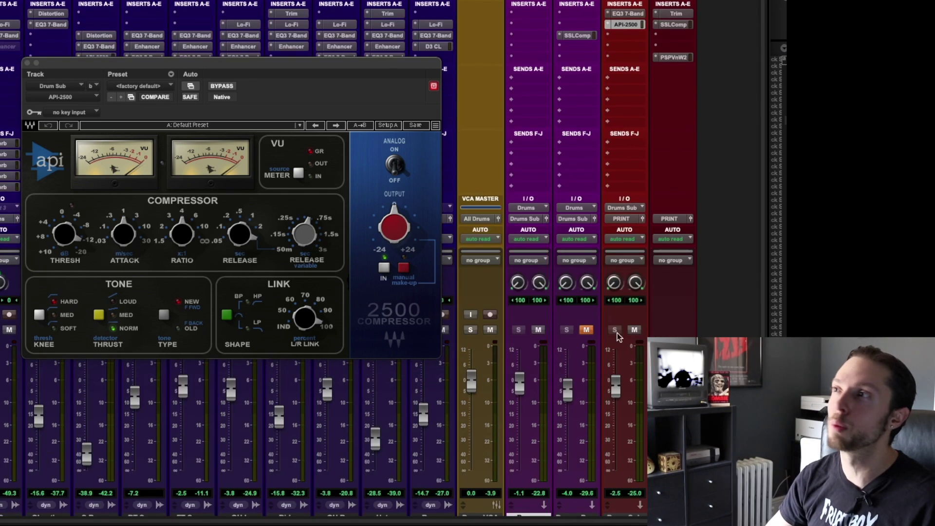
pyautogui.keyDown('ctrl'); pyautogui.keyDown('super'); pyautogui.click(621, 26); pyautogui.keyUp('super'); pyautogui.keyUp('ctrl')
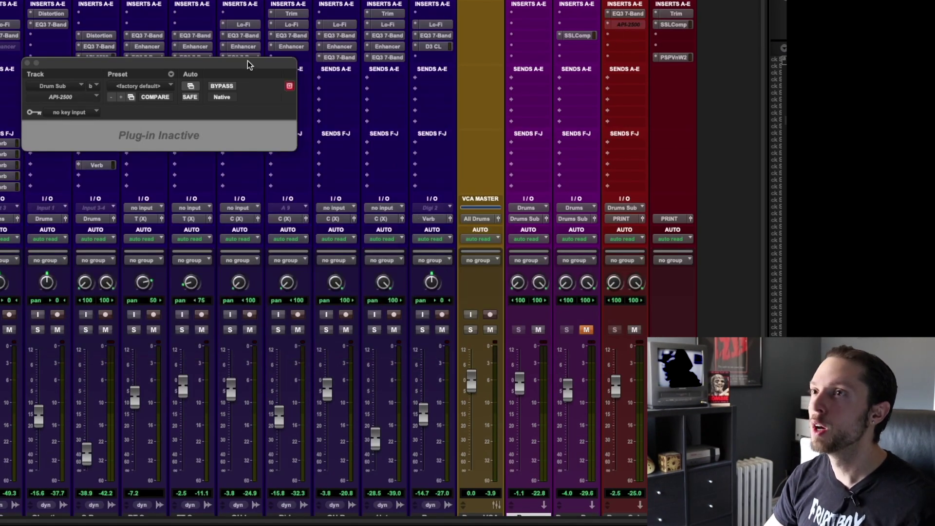
pyautogui.click(27, 63)
pyautogui.scroll(-3, 514, 227)
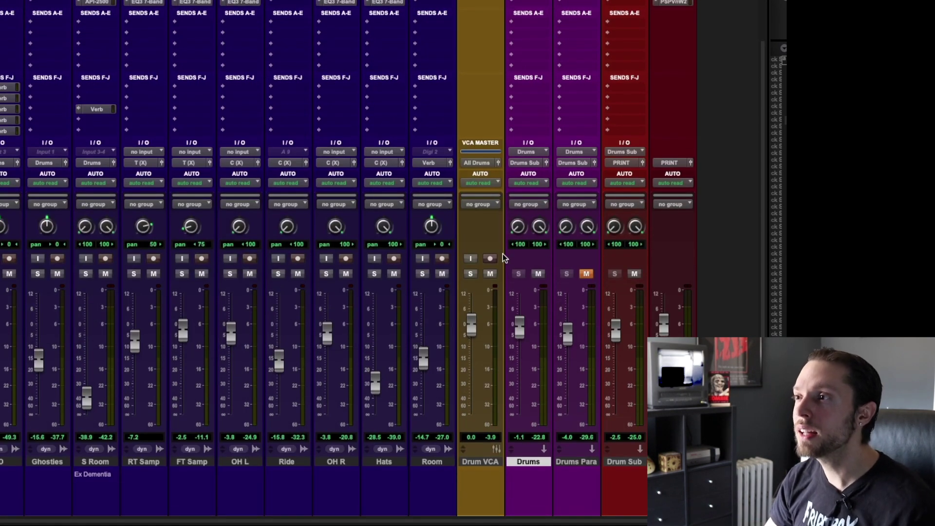
# Audition the soloed Drum VCA with the Drum Sub fader at -0.3 dB, and turn the solo off
pyautogui.click(471, 274)
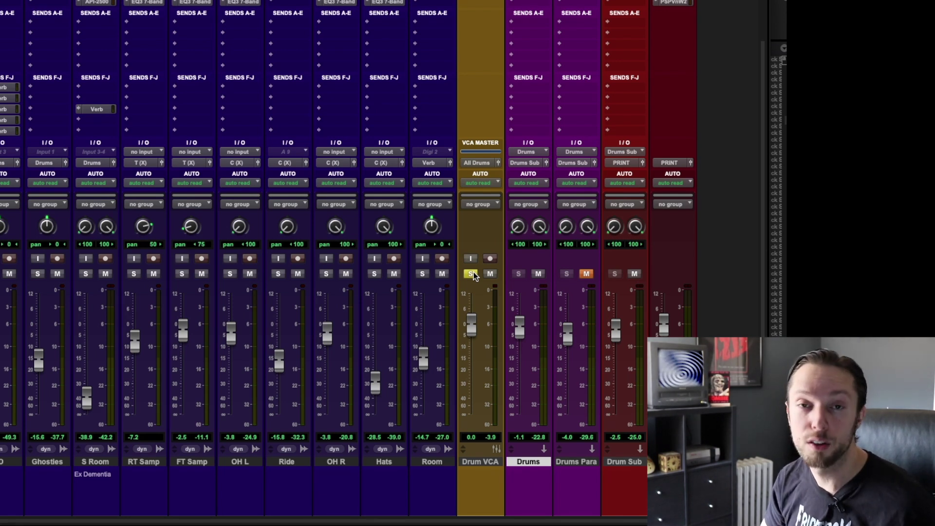
pyautogui.press('space')
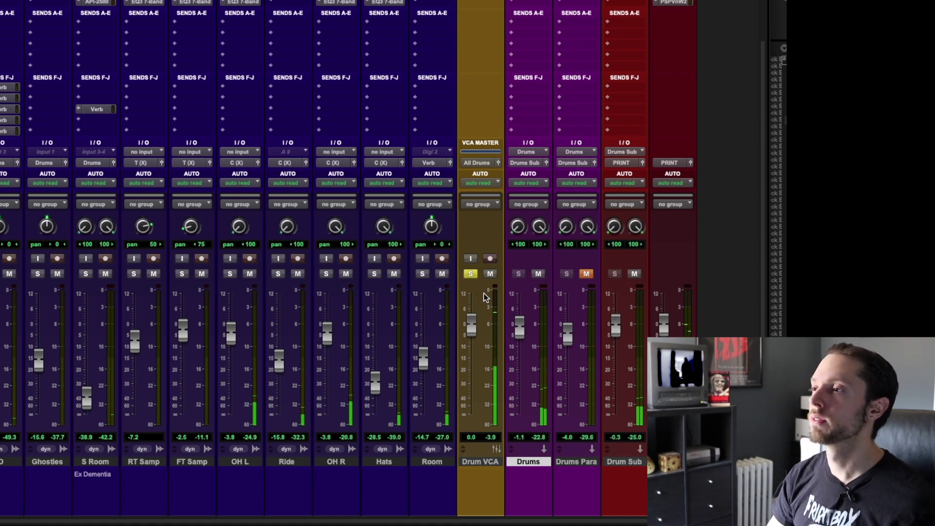
pyautogui.click(470, 274)
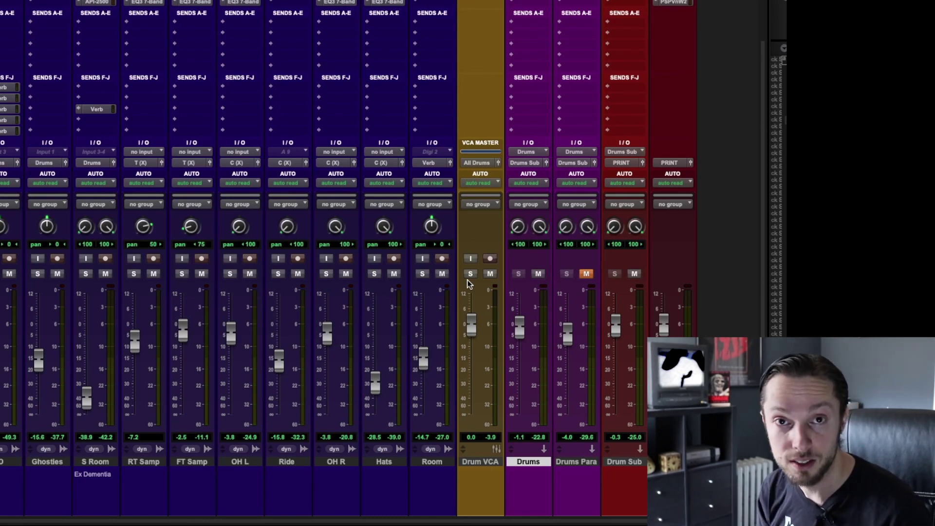
# Reset the Drums fader to 0.0 dB and unmute Drums Para
pyautogui.keyDown('alt'); pyautogui.click(521, 319); pyautogui.keyUp('alt')
pyautogui.click(586, 274)
# Lower the Drum Sub fader to -4.3 dB and play back the unsoloed mix
pyautogui.moveTo(615, 325); pyautogui.dragTo(616, 334)
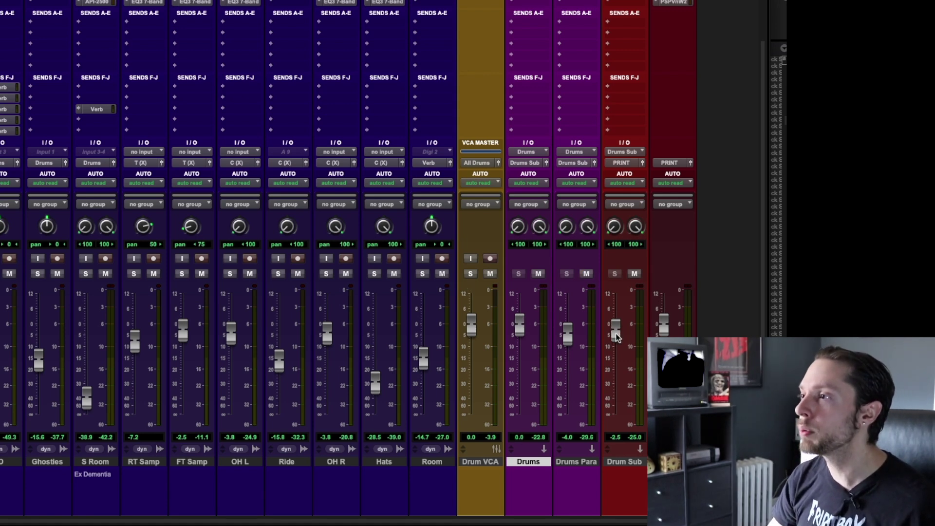
pyautogui.scroll(3, 648, 118)
pyautogui.scroll(-3, 614, 119)
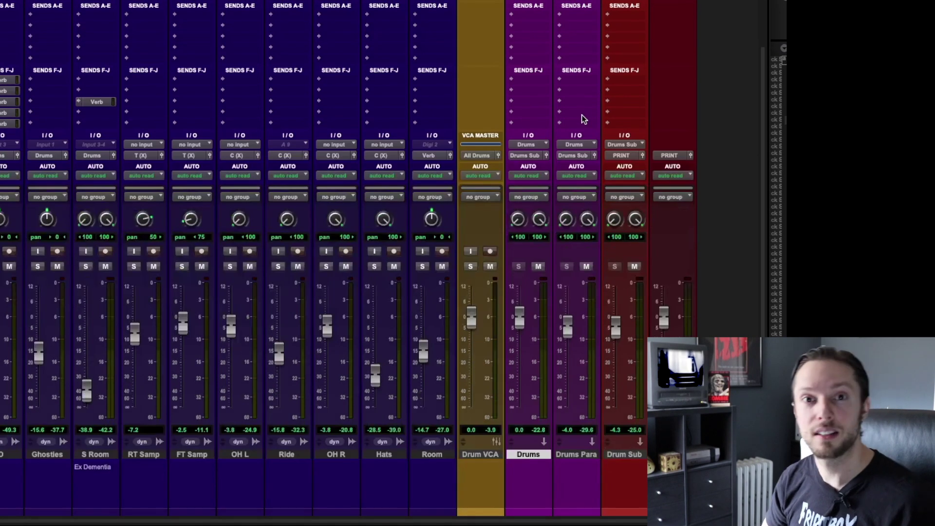
pyautogui.press('space')
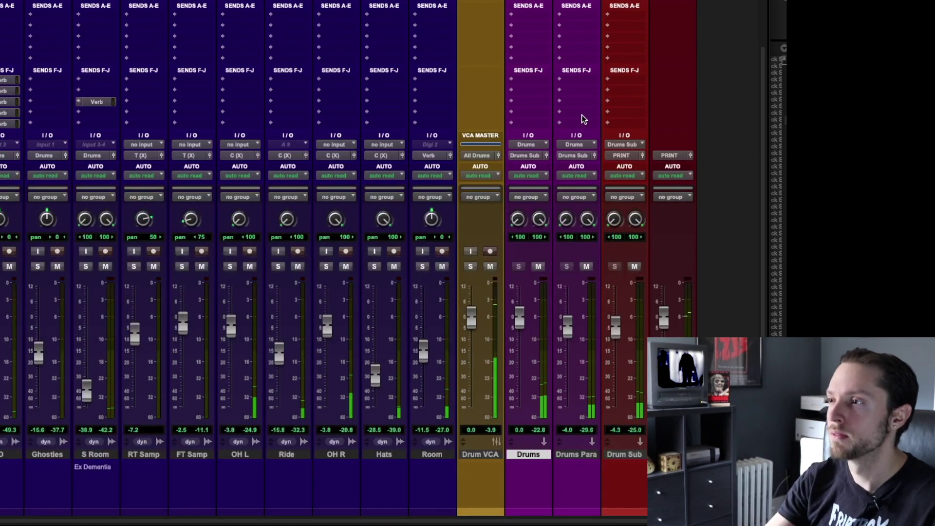